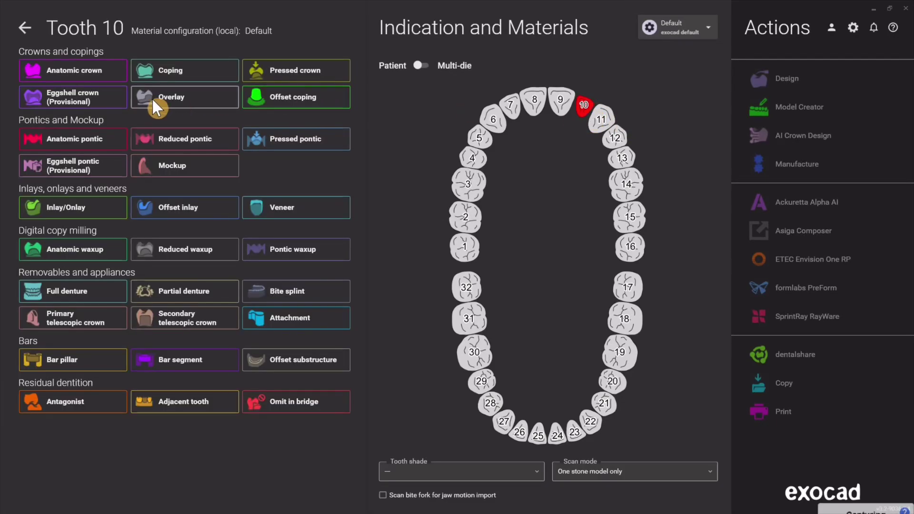
Define tooth 10 as a screw-retained anatomic crown in 3D Print material
{"action": "left_click", "coordinate": [68, 76]}
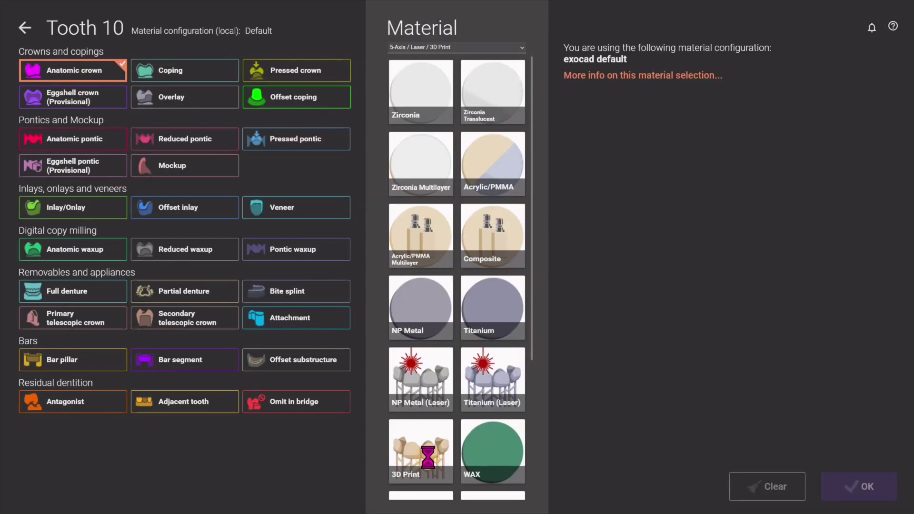
{"action": "left_click", "coordinate": [713, 139]}
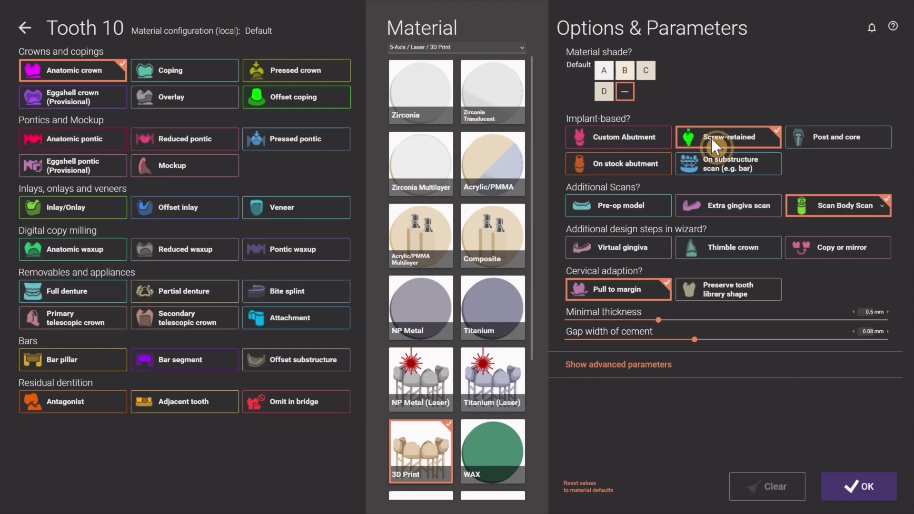
{"action": "left_click", "coordinate": [864, 488]}
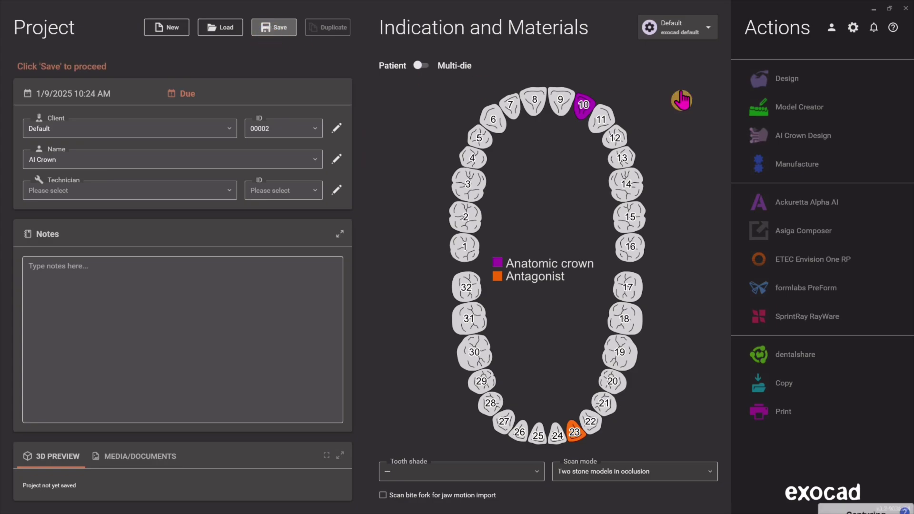
Open the case for design and request the cloud AI crown calculation for tooth 10 with the Auto detect style
{"action": "left_click", "coordinate": [776, 82]}
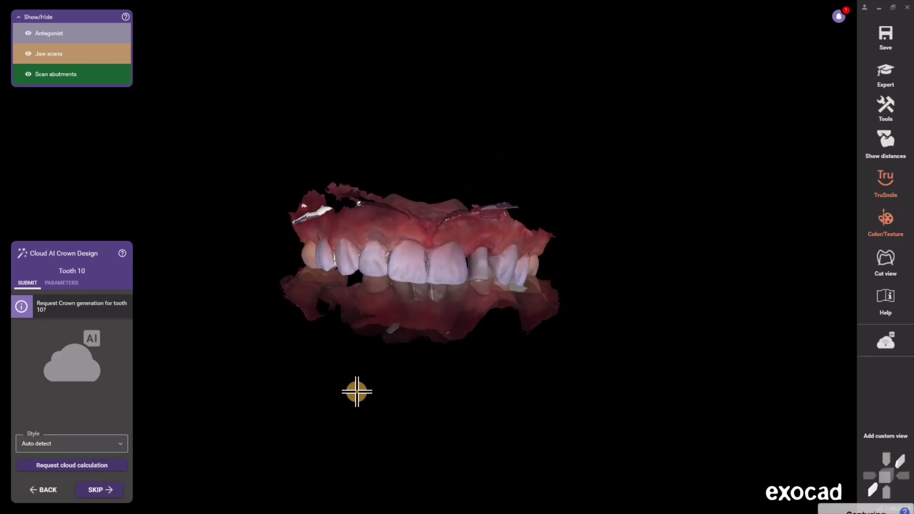
{"action": "scroll", "coordinate": [456, 406], "scroll_direction": "up", "scroll_amount": 2}
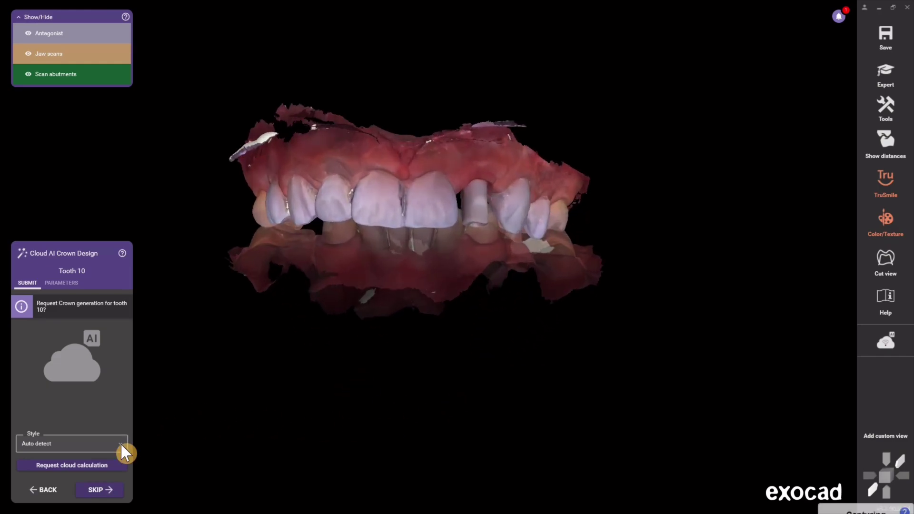
{"action": "left_click", "coordinate": [67, 466]}
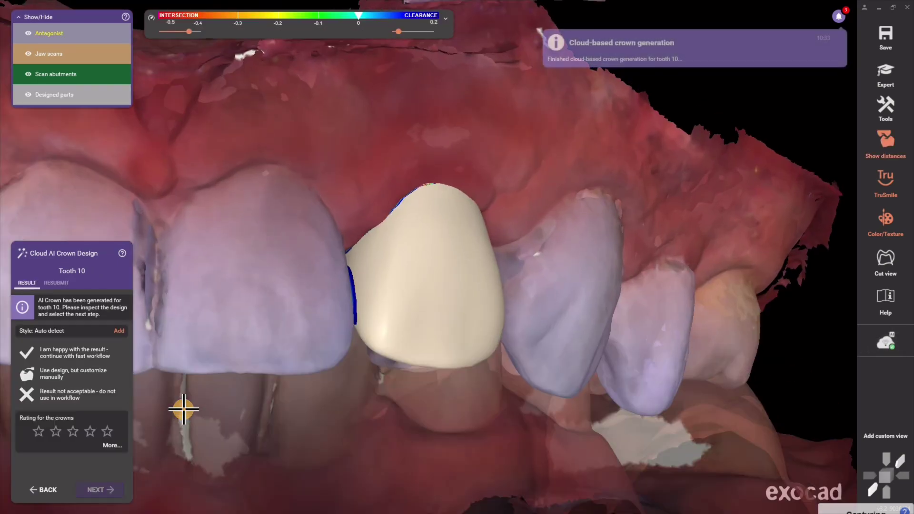
Examine the AI-generated crown on tooth 10 among its neighbours, with the antagonist and full jaw scans hidden
{"action": "scroll", "coordinate": [428, 347], "scroll_direction": "down", "scroll_amount": 4}
{"action": "scroll", "coordinate": [386, 417], "scroll_direction": "down", "scroll_amount": 1}
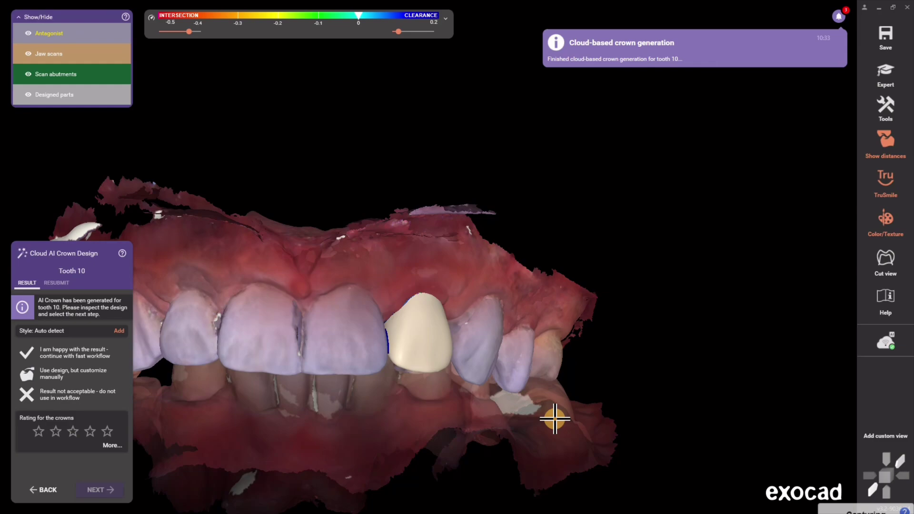
{"action": "middle_click_drag", "start_coordinate": [628, 377], "coordinate": [683, 313]}
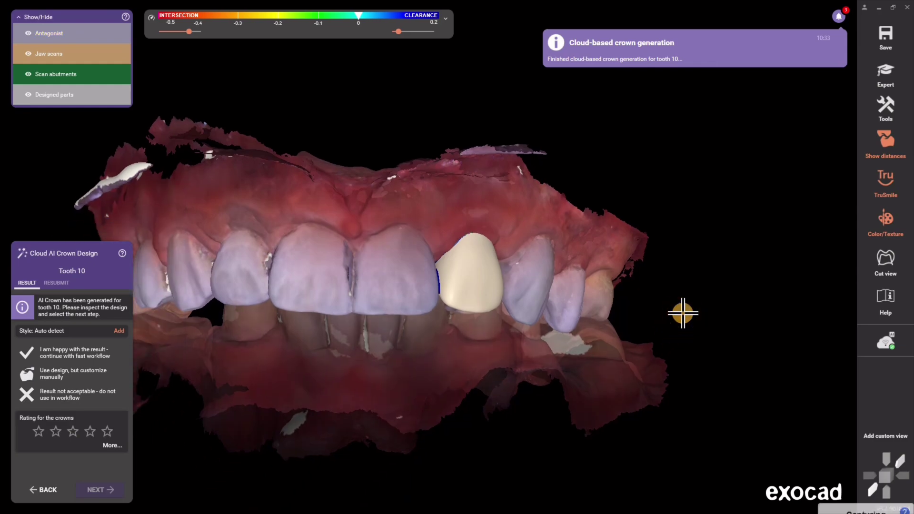
{"action": "right_click_drag", "start_coordinate": [683, 314], "coordinate": [452, 383]}
{"action": "key", "text": "j"}
{"action": "key", "text": "a"}
Rate the AI crown five stars, accept it for the fast workflow and proceed to implant detection
{"action": "left_click", "coordinate": [107, 432]}
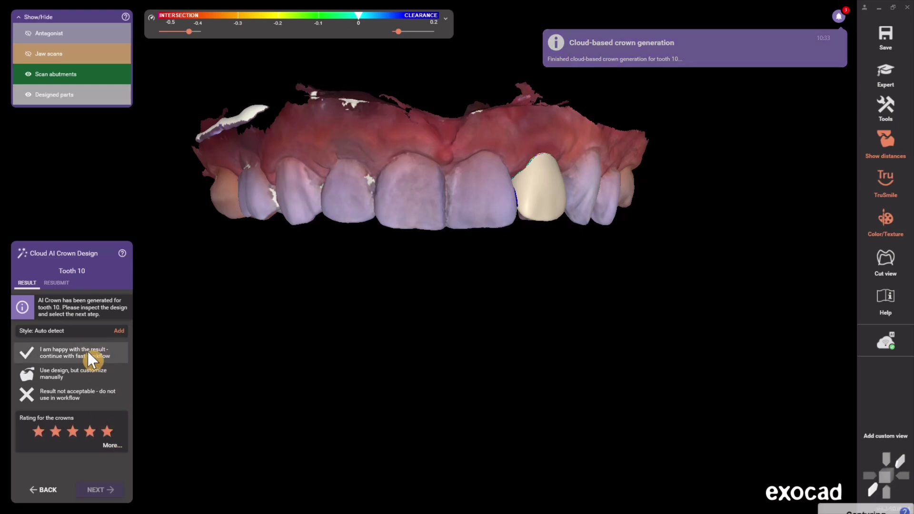
{"action": "left_click", "coordinate": [87, 350]}
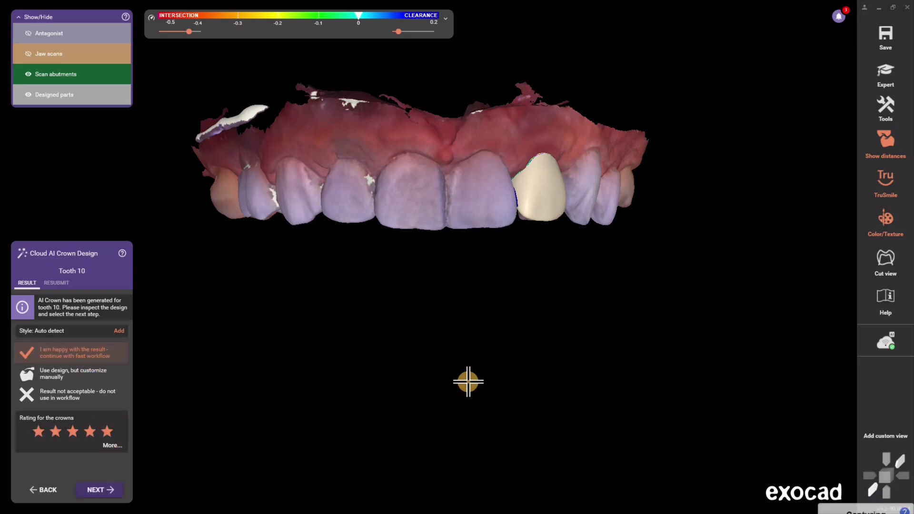
{"action": "left_click", "coordinate": [100, 490]}
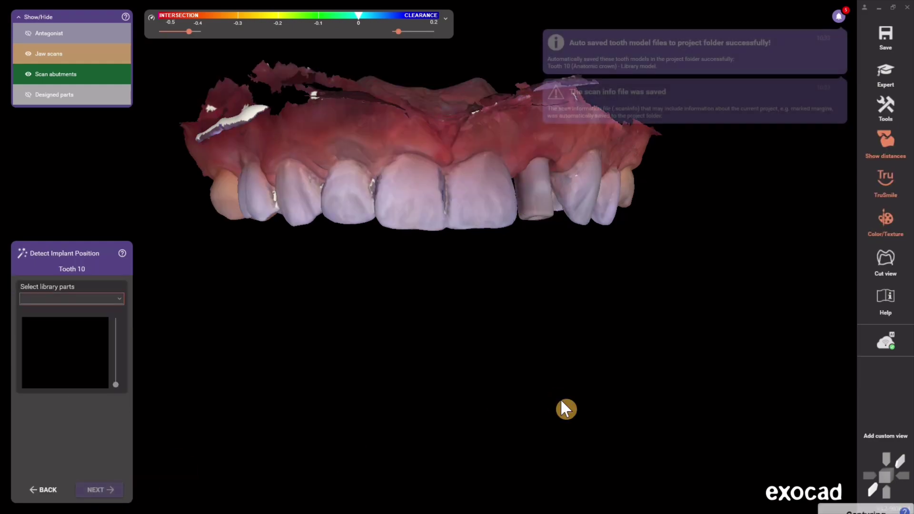
Choose the library TruAbutment - ZI TSV 3.5 FDA with TruBase G/H1 x 5.5 and 60Micron for tooth 10
{"action": "left_click", "coordinate": [119, 299]}
{"action": "scroll", "coordinate": [108, 411], "scroll_direction": "down", "scroll_amount": 15}
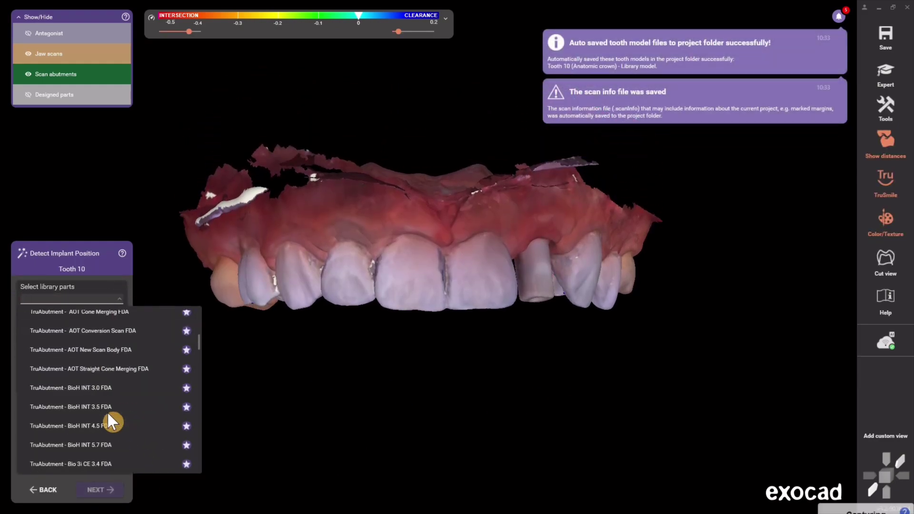
{"action": "scroll", "coordinate": [109, 415], "scroll_direction": "down", "scroll_amount": 8}
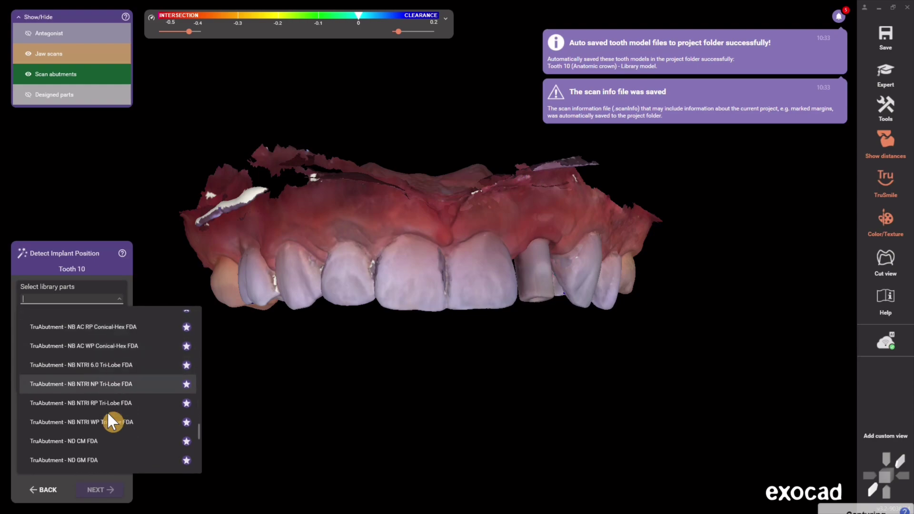
{"action": "scroll", "coordinate": [108, 411], "scroll_direction": "down", "scroll_amount": 3}
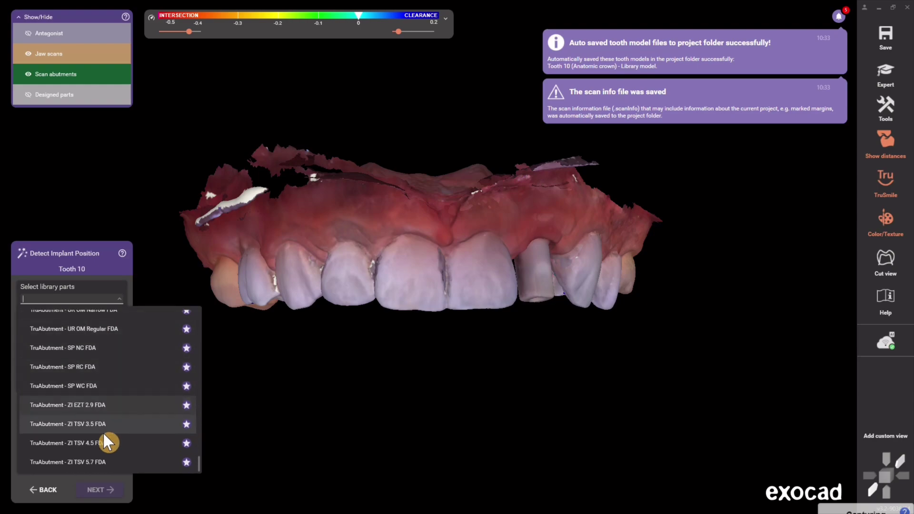
{"action": "left_click", "coordinate": [103, 424]}
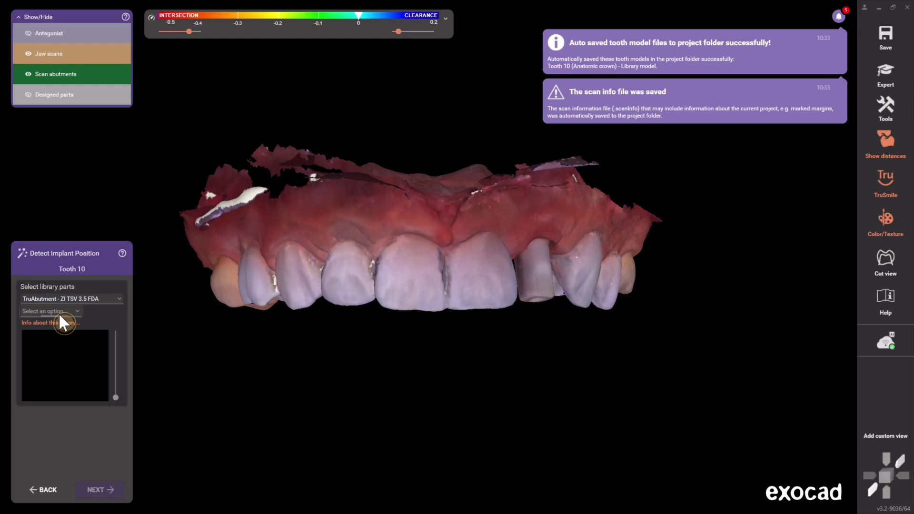
{"action": "left_click", "coordinate": [53, 358]}
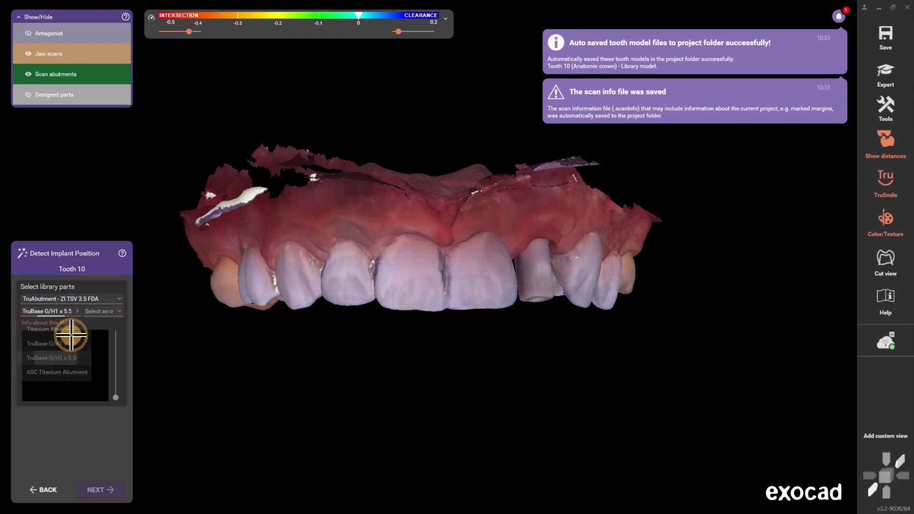
{"action": "left_click", "coordinate": [113, 311]}
{"action": "left_click", "coordinate": [111, 344]}
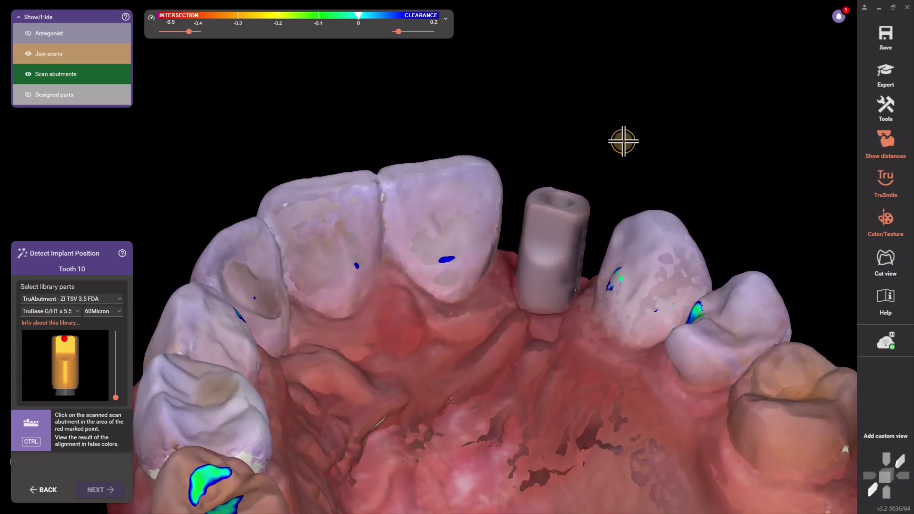
Trim the lower part of the library scan body, align it to the scanned abutment at tooth 10 and accept the match
{"action": "left_click_drag", "start_coordinate": [115, 395], "coordinate": [114, 376]}
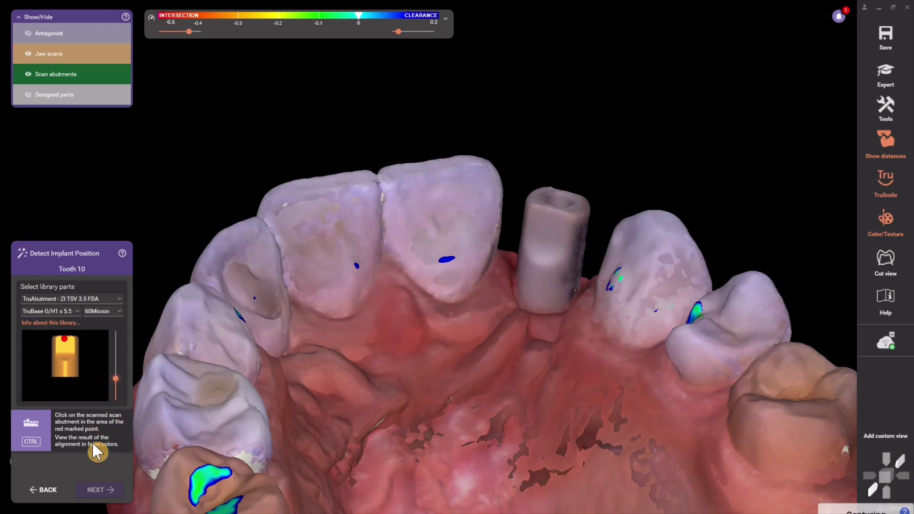
{"action": "left_click", "coordinate": [543, 209]}
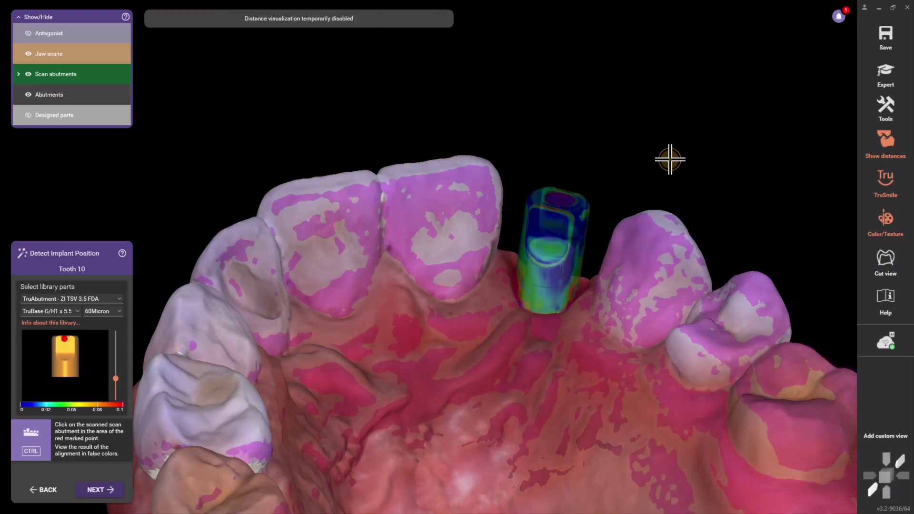
{"action": "left_click", "coordinate": [110, 495]}
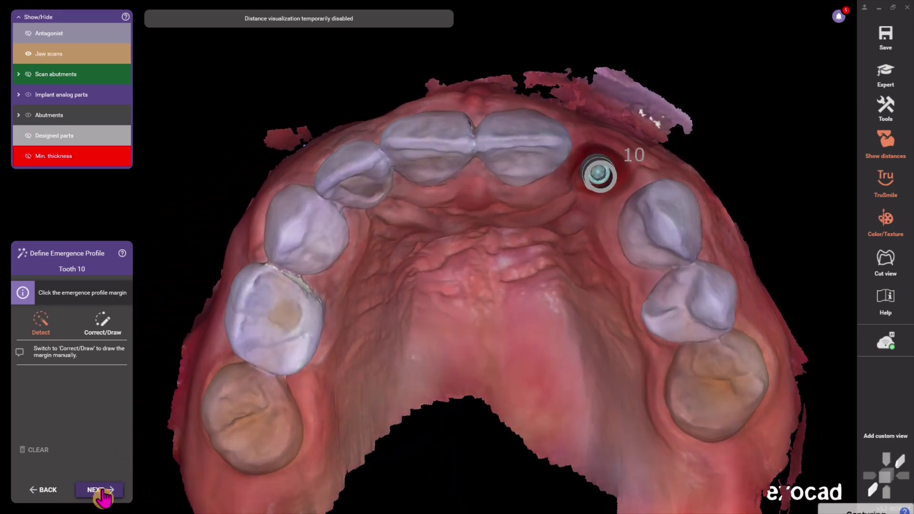
Accept the emergence profile and the abutment bottom shape for tooth 10, continuing to free-forming
{"action": "left_click", "coordinate": [102, 495]}
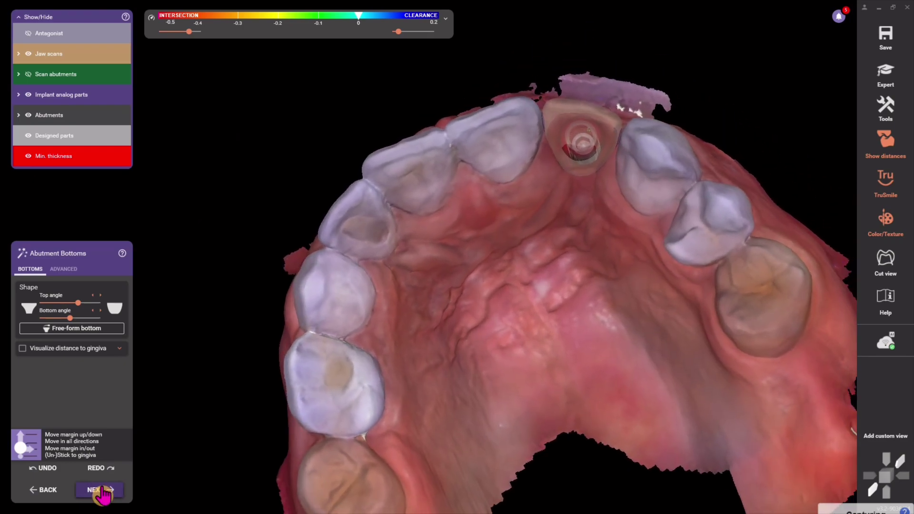
{"action": "left_click", "coordinate": [100, 490]}
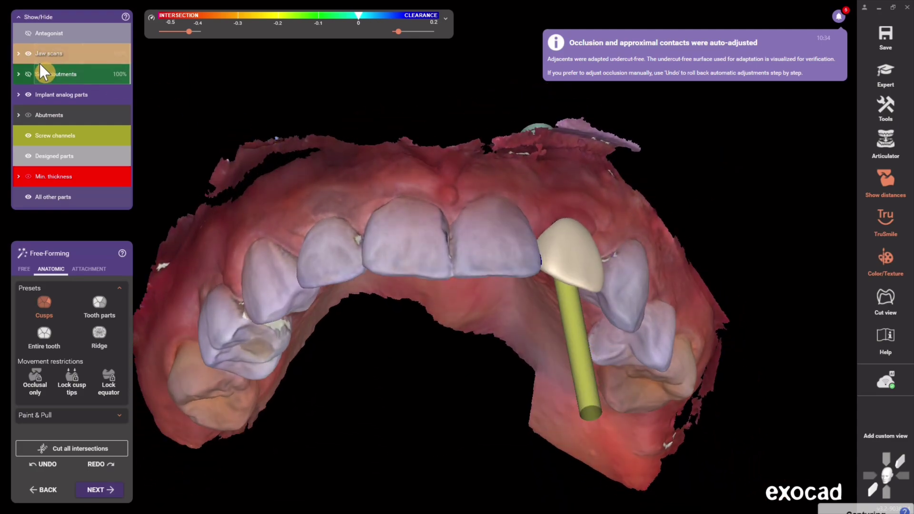
Hide the jaw scans and distance colours, and smooth the cervical area of the tooth 10 crown with the Smooth/Flatten brush
{"action": "left_click", "coordinate": [28, 54]}
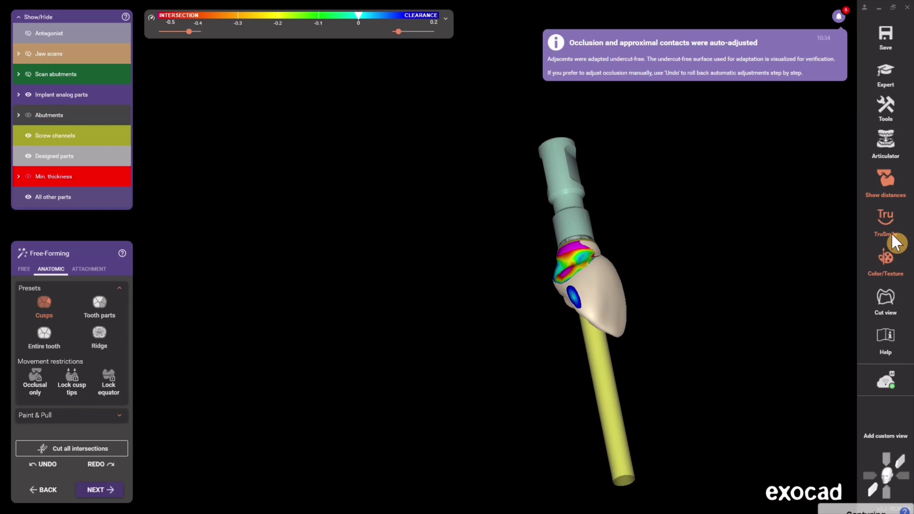
{"action": "left_click", "coordinate": [887, 193]}
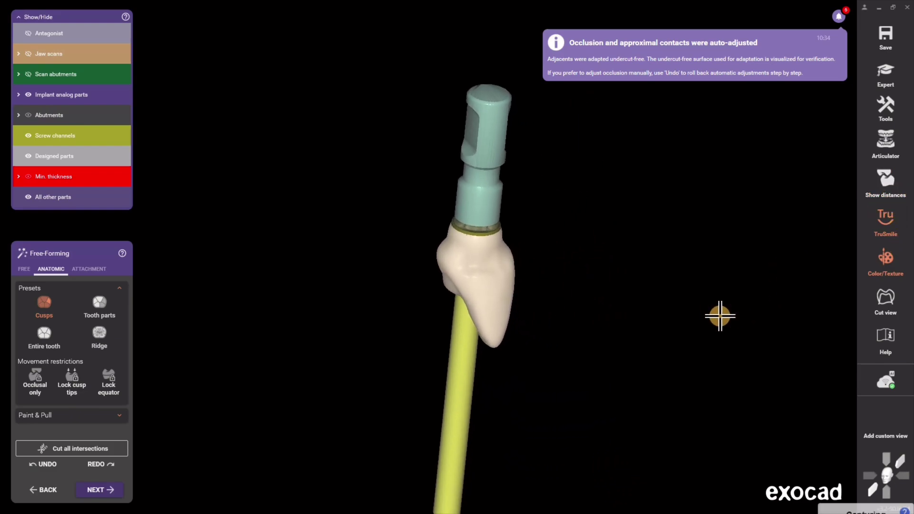
{"action": "left_click", "coordinate": [23, 271]}
{"action": "left_click", "coordinate": [72, 298]}
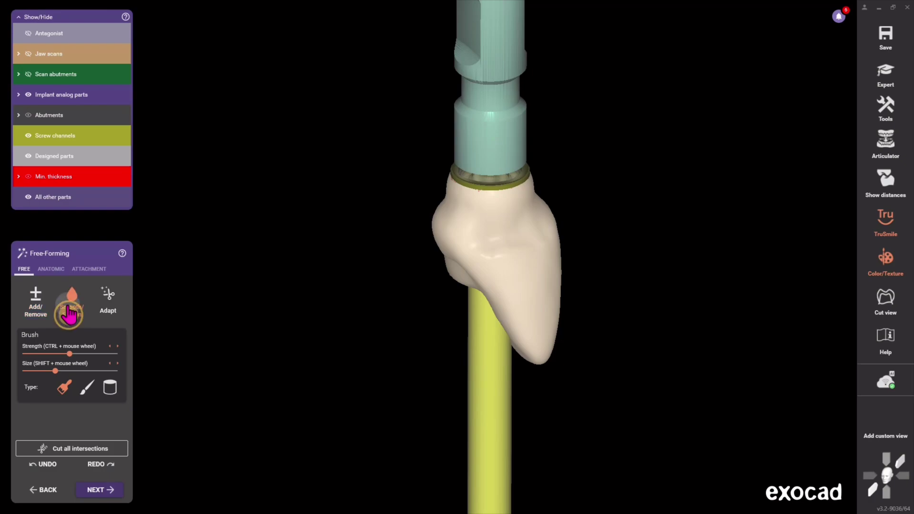
{"action": "right_click_drag", "start_coordinate": [548, 220], "coordinate": [577, 363]}
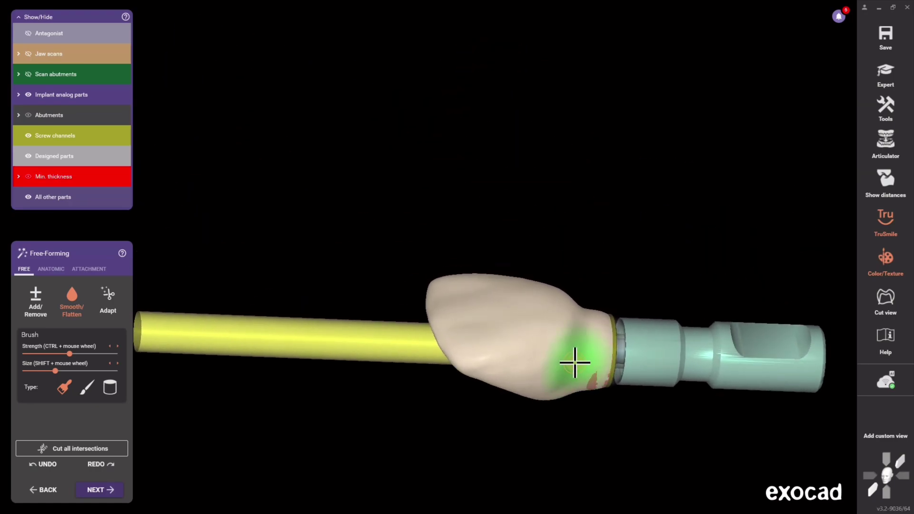
{"action": "right_click_drag", "start_coordinate": [584, 276], "coordinate": [696, 343]}
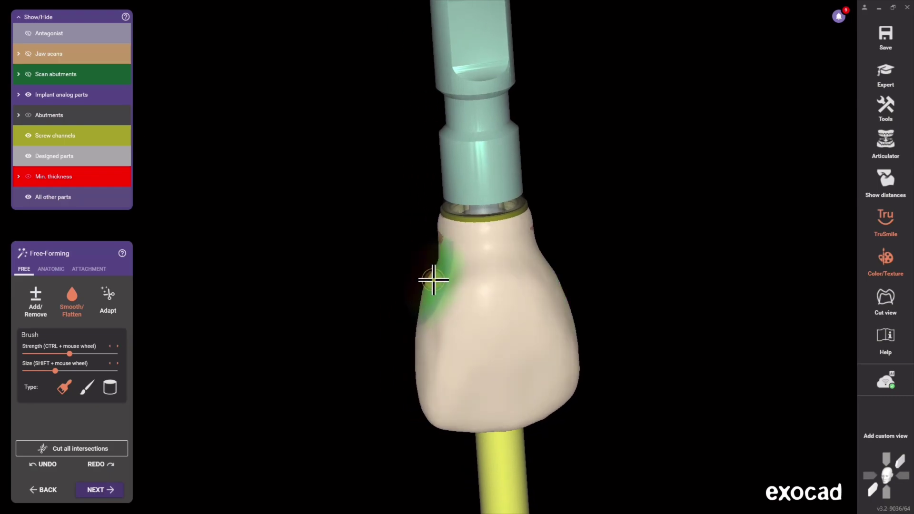
{"action": "right_click_drag", "start_coordinate": [667, 315], "coordinate": [665, 306]}
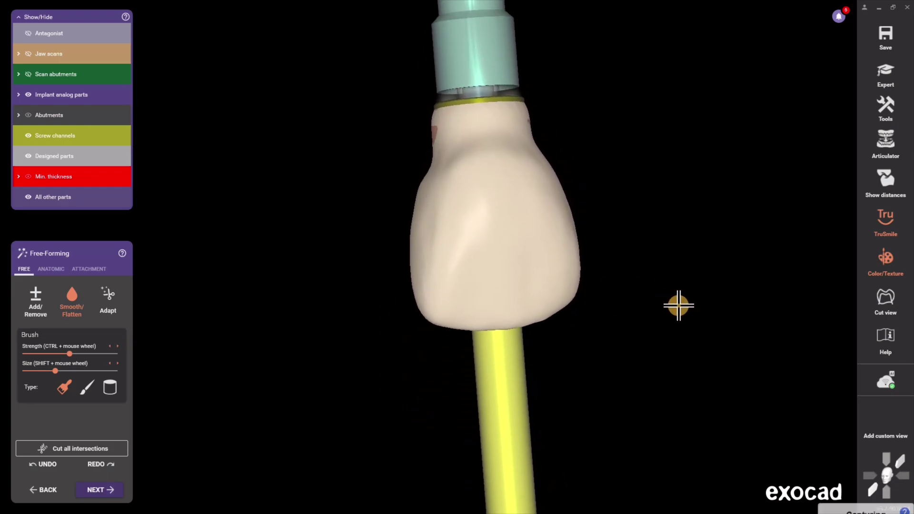
Display distance to scan data on the crown from 0.01 mm to 1.47 mm, using nearest point distance
{"action": "left_click", "coordinate": [890, 196]}
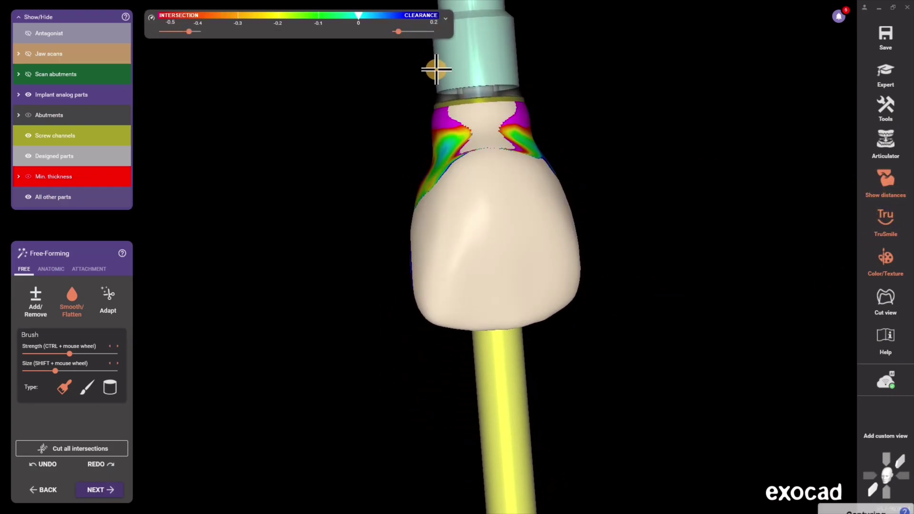
{"action": "mouse_move", "coordinate": [445, 24]}
{"action": "left_click", "coordinate": [206, 45]}
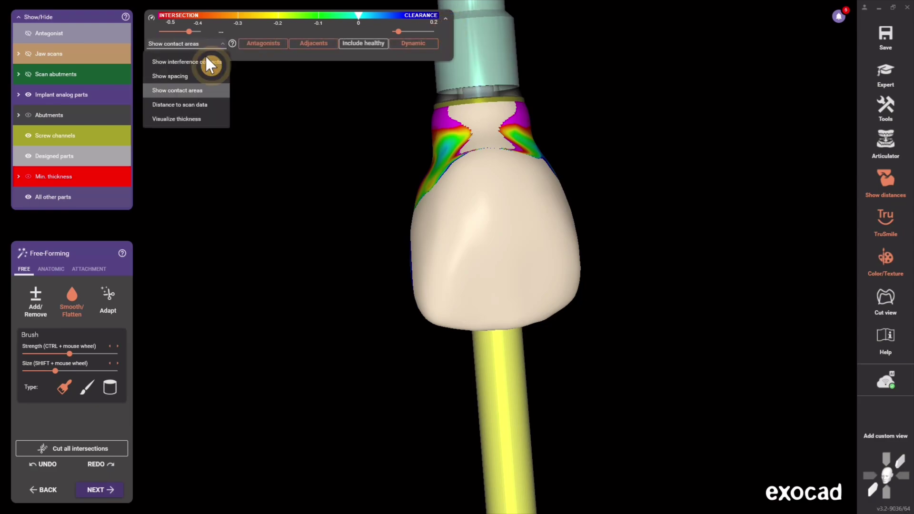
{"action": "left_click", "coordinate": [198, 104]}
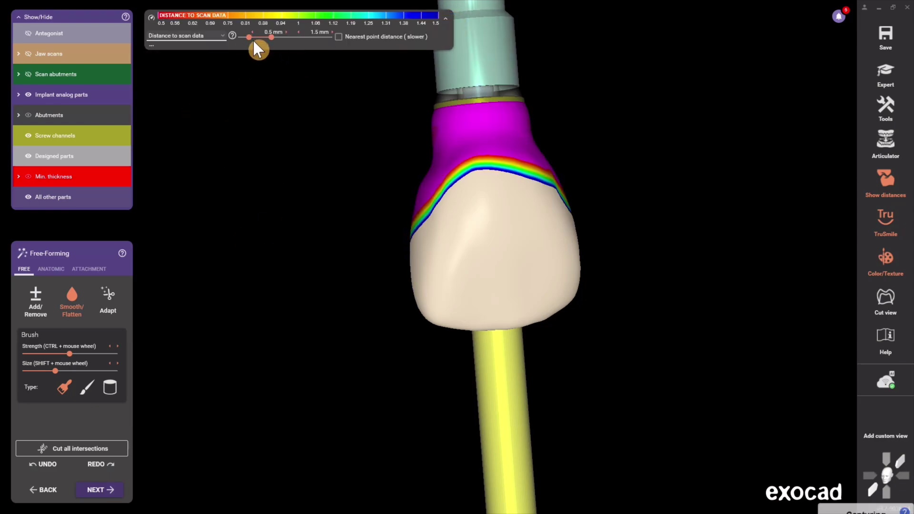
{"action": "left_click_drag", "start_coordinate": [253, 40], "coordinate": [217, 40]}
{"action": "mouse_move", "coordinate": [273, 38]}
{"action": "left_mouse_down"}
{"action": "mouse_move", "coordinate": [261, 38]}
{"action": "mouse_move", "coordinate": [322, 38]}
{"action": "mouse_move", "coordinate": [253, 38]}
{"action": "mouse_move", "coordinate": [271, 36]}
{"action": "left_mouse_up"}
{"action": "left_click", "coordinate": [337, 35]}
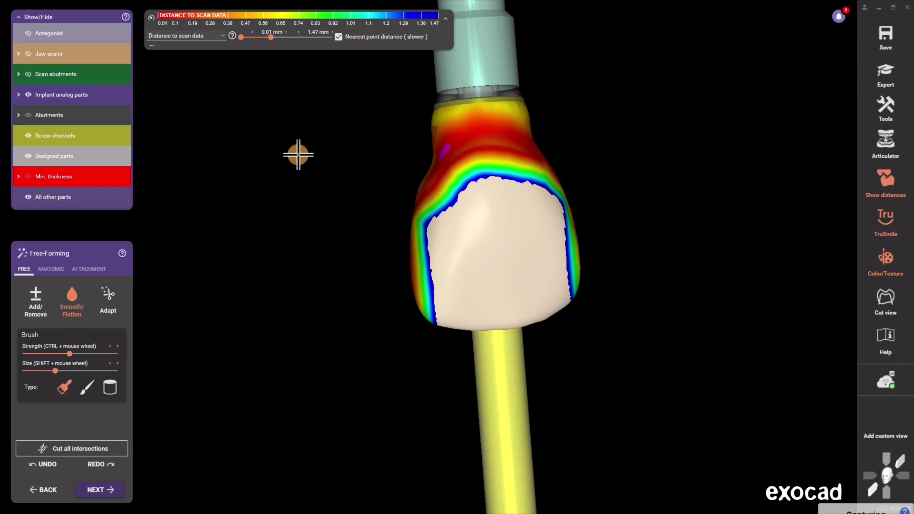
Set the upper limit of the distance display to 0.66 mm and examine the crown's emergence area up close
{"action": "right_click_drag", "start_coordinate": [298, 156], "coordinate": [680, 292]}
{"action": "scroll", "coordinate": [706, 280], "scroll_direction": "up", "scroll_amount": 2}
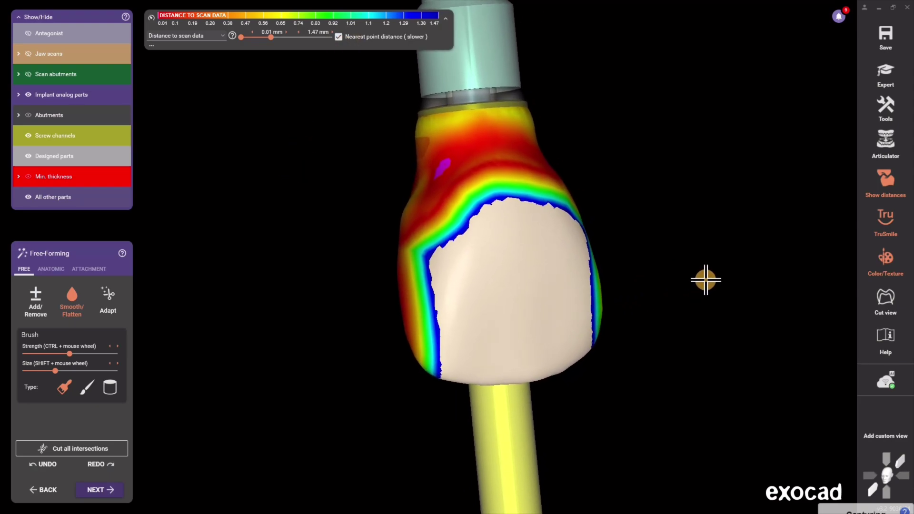
{"action": "mouse_move", "coordinate": [265, 35]}
{"action": "left_mouse_down"}
{"action": "mouse_move", "coordinate": [273, 38]}
{"action": "mouse_move", "coordinate": [257, 36]}
{"action": "left_mouse_up"}
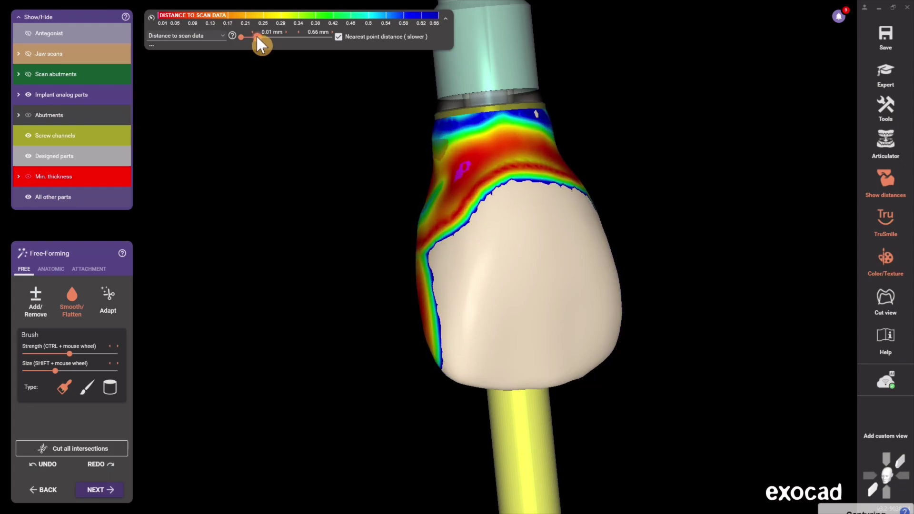
{"action": "right_click_drag", "start_coordinate": [314, 153], "coordinate": [796, 229]}
{"action": "scroll", "coordinate": [795, 228], "scroll_direction": "up", "scroll_amount": 3}
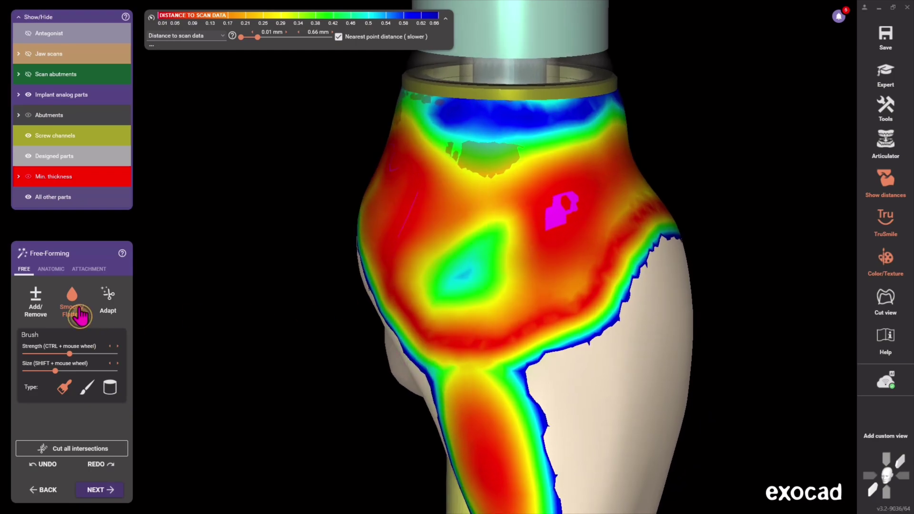
Reshape the proximal side of the crown's emergence area with the Add/Remove brush
{"action": "right_click_drag", "start_coordinate": [578, 228], "coordinate": [524, 238]}
{"action": "left_click", "coordinate": [32, 296]}
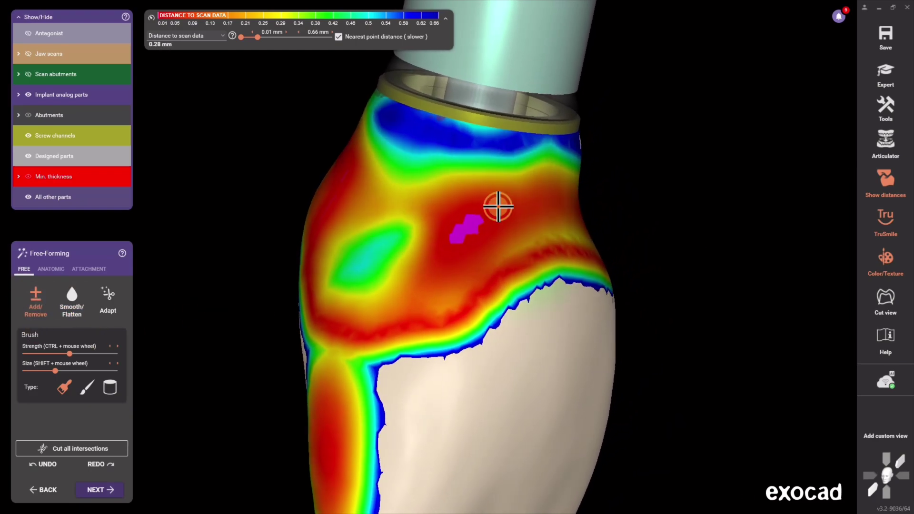
{"action": "left_click", "coordinate": [498, 207]}
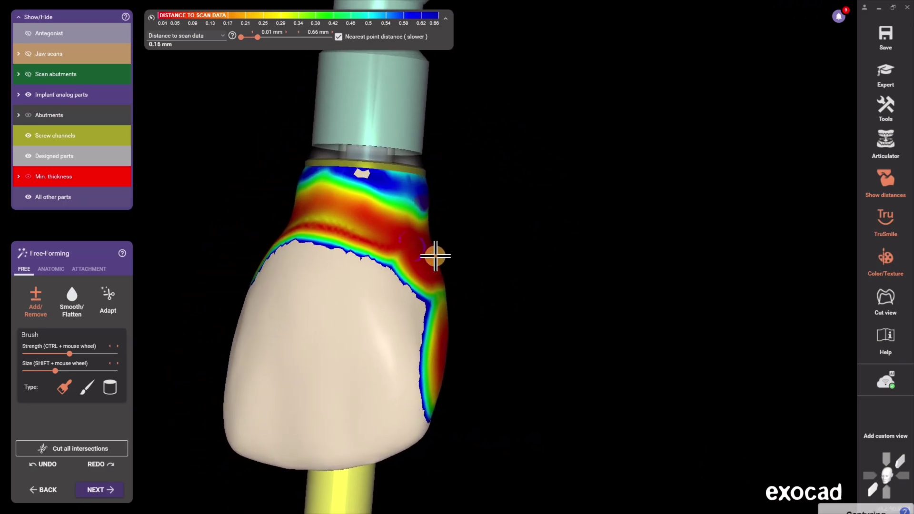
Switch the distance display to contact areas and examine the crown's contacts around its cervical and proximal surfaces
{"action": "left_click", "coordinate": [210, 34]}
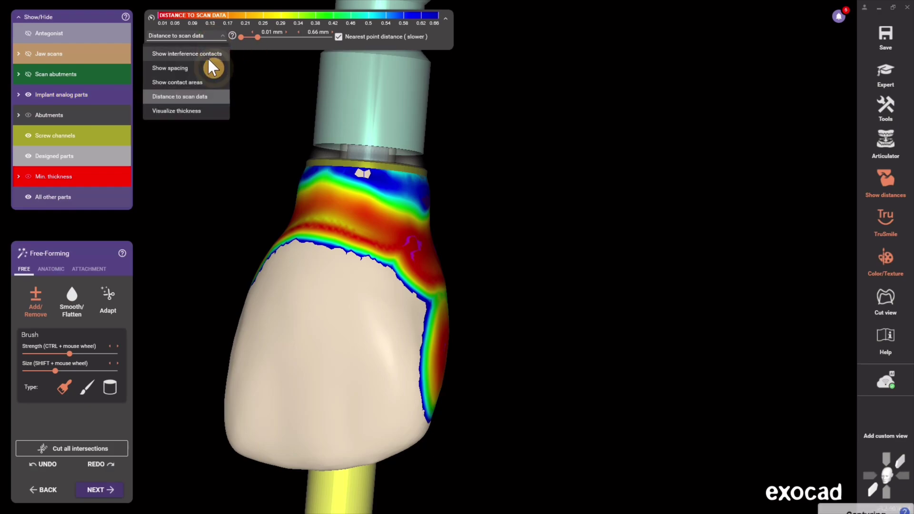
{"action": "left_click", "coordinate": [206, 82]}
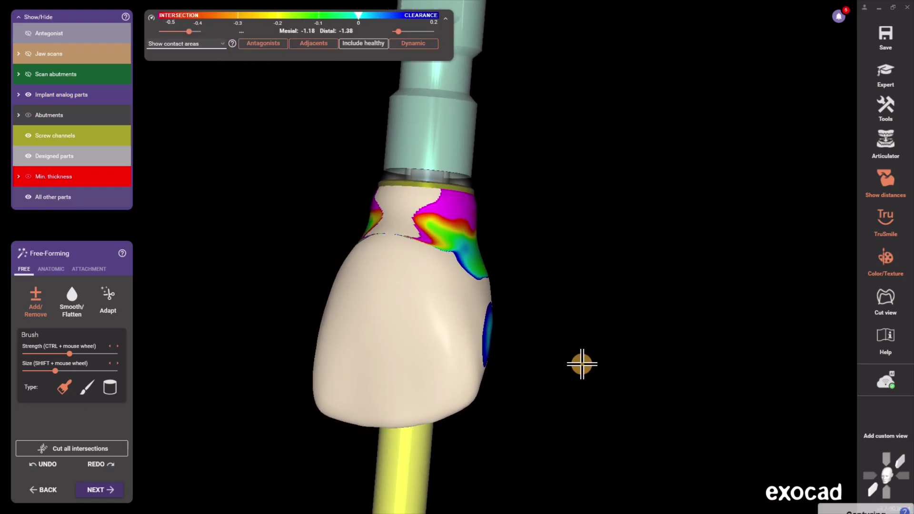
{"action": "right_click_drag", "start_coordinate": [584, 369], "coordinate": [584, 369]}
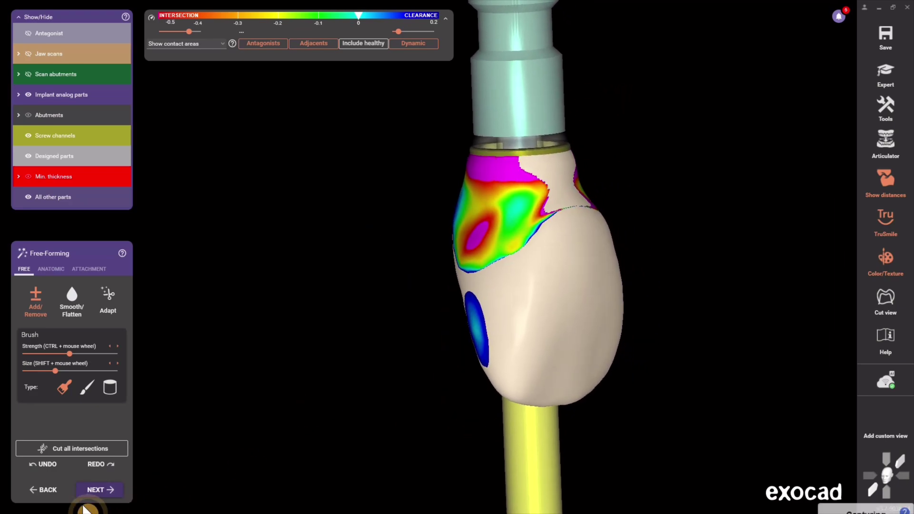
Finish free-forming of the tooth 10 crown, removing the interferences caused by the material minimum thickness, and complete the wizard
{"action": "left_click", "coordinate": [102, 496]}
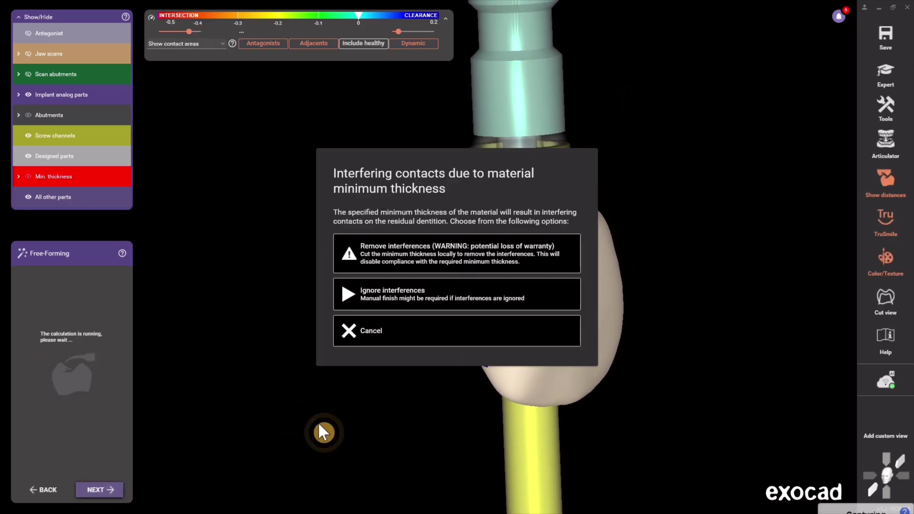
{"action": "left_click", "coordinate": [393, 262]}
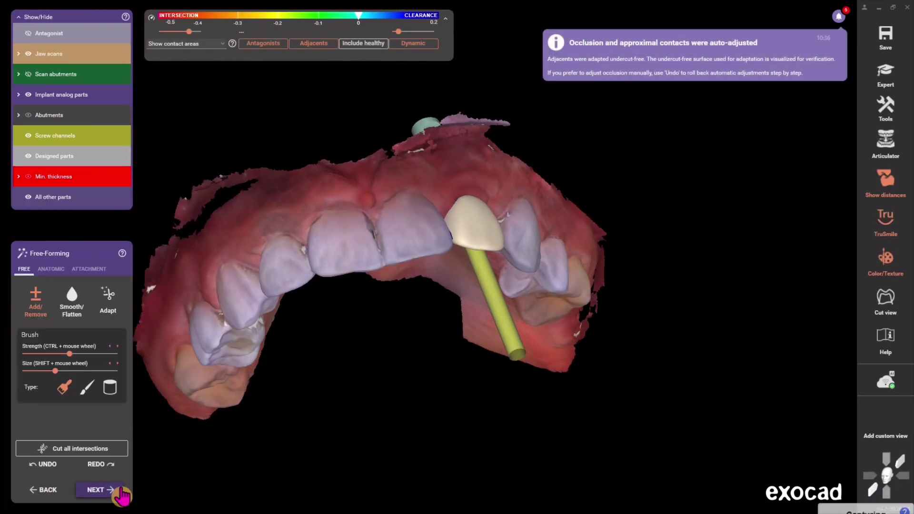
{"action": "left_click", "coordinate": [118, 490]}
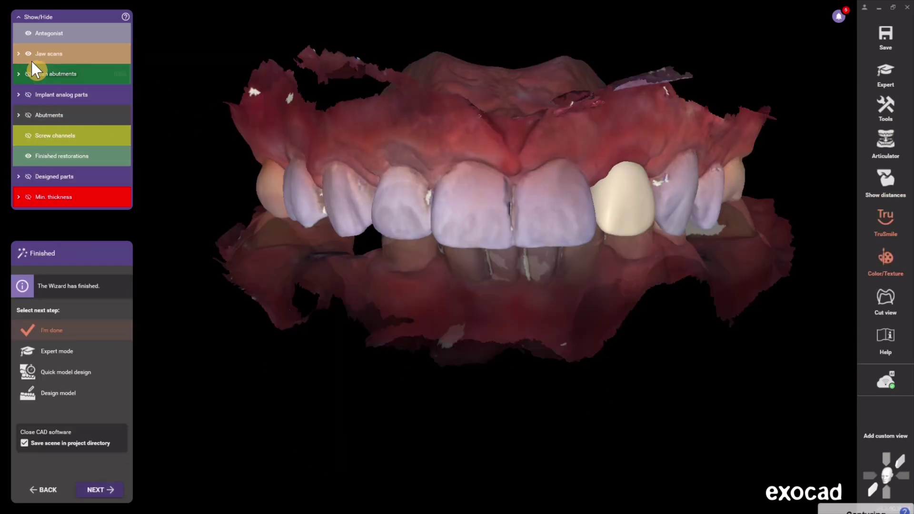
Hide the jaw scans, antagonist and implant analog parts, leaving the finished restoration displayed together with its abutment
{"action": "left_click", "coordinate": [28, 54]}
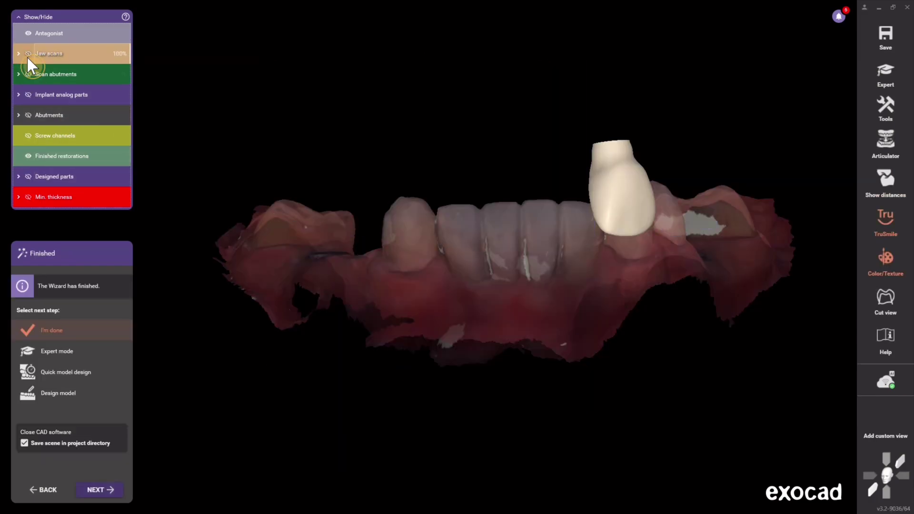
{"action": "left_click", "coordinate": [295, 277], "text": "ctrl"}
{"action": "left_click", "coordinate": [28, 94]}
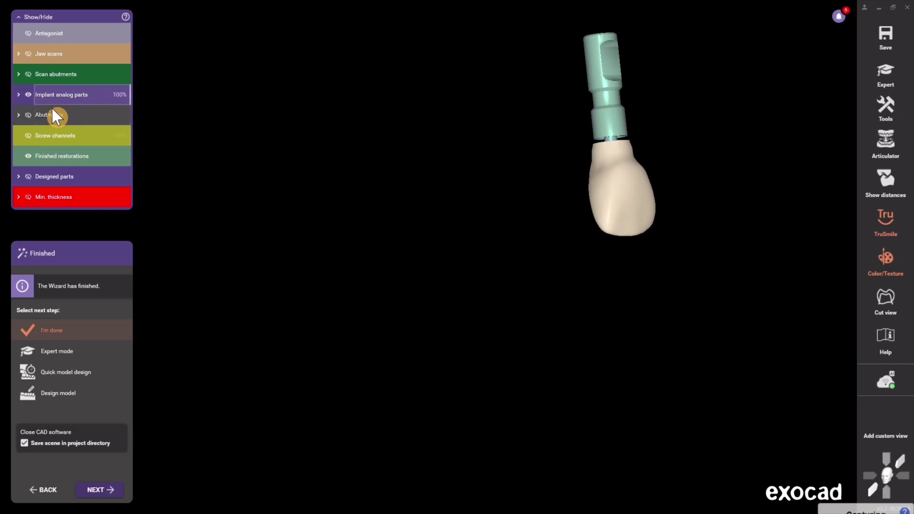
{"action": "left_click", "coordinate": [27, 115]}
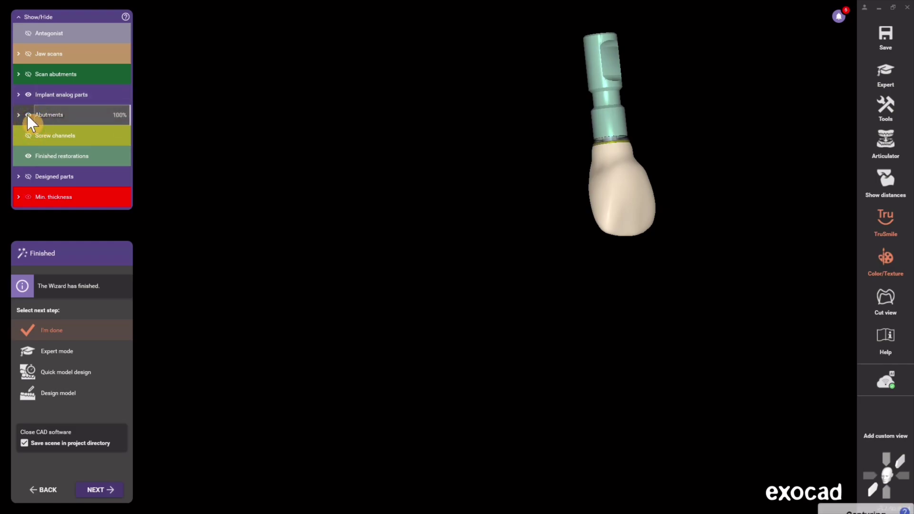
{"action": "left_click", "coordinate": [27, 95]}
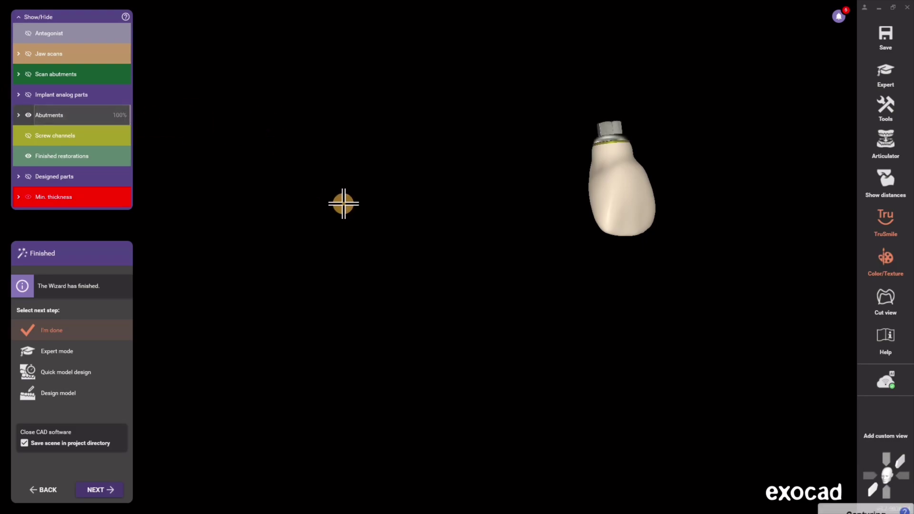
Hide the minimum thickness display and examine the finished crown, its screw channel opening and the abutment from several sides
{"action": "scroll", "coordinate": [456, 260], "scroll_direction": "up", "scroll_amount": 2}
{"action": "middle_click", "coordinate": [456, 260]}
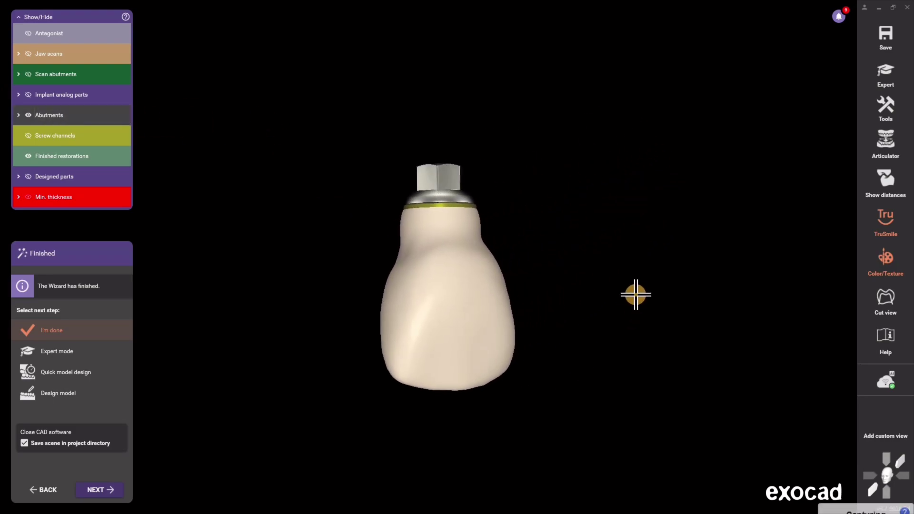
{"action": "right_click_drag", "start_coordinate": [635, 295], "coordinate": [635, 294]}
{"action": "left_click", "coordinate": [27, 197]}
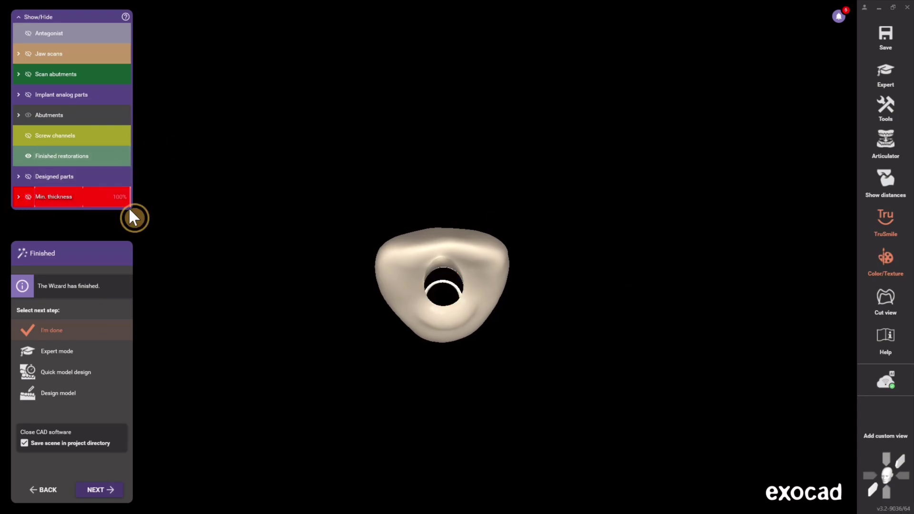
{"action": "right_click_drag", "start_coordinate": [539, 210], "coordinate": [591, 289]}
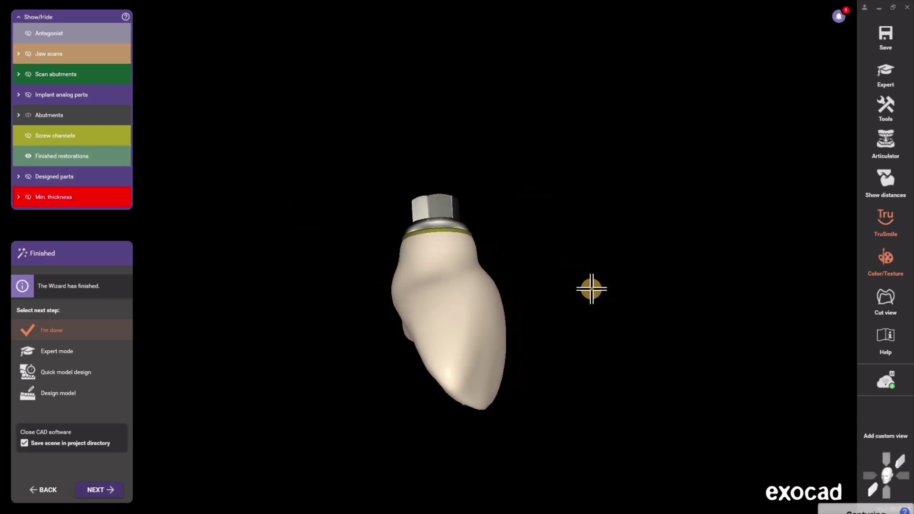